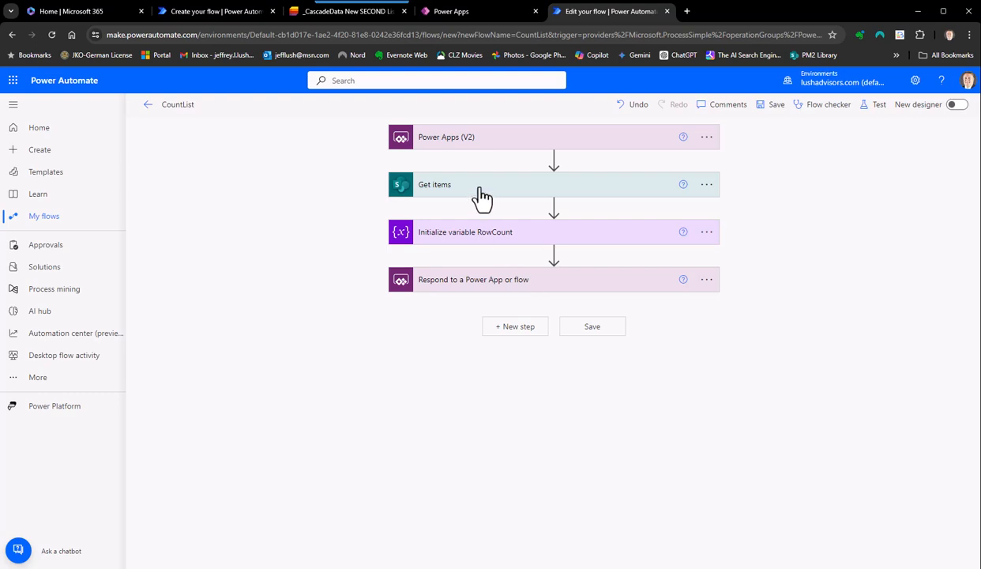
pyautogui.click(523, 335)
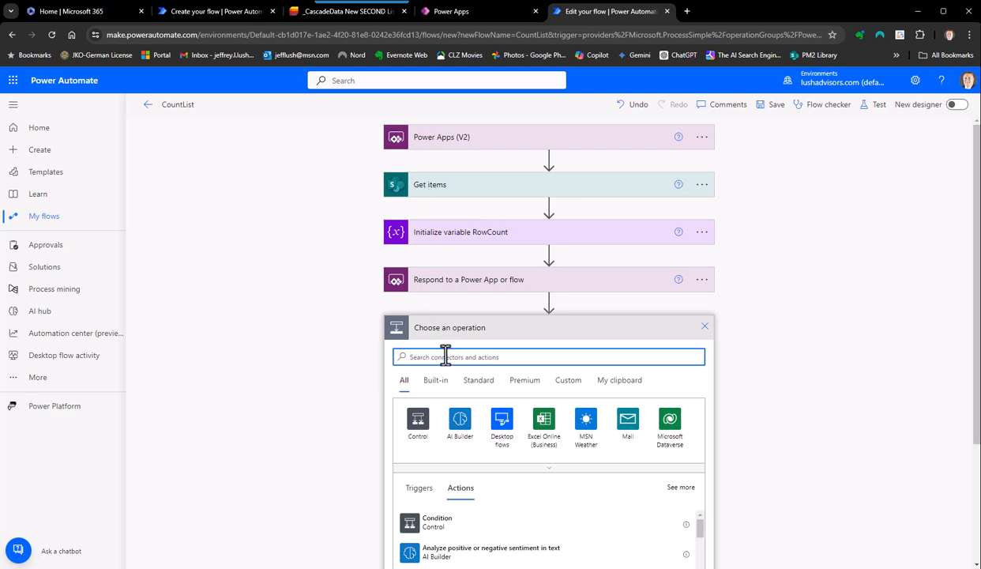
pyautogui.write('c')
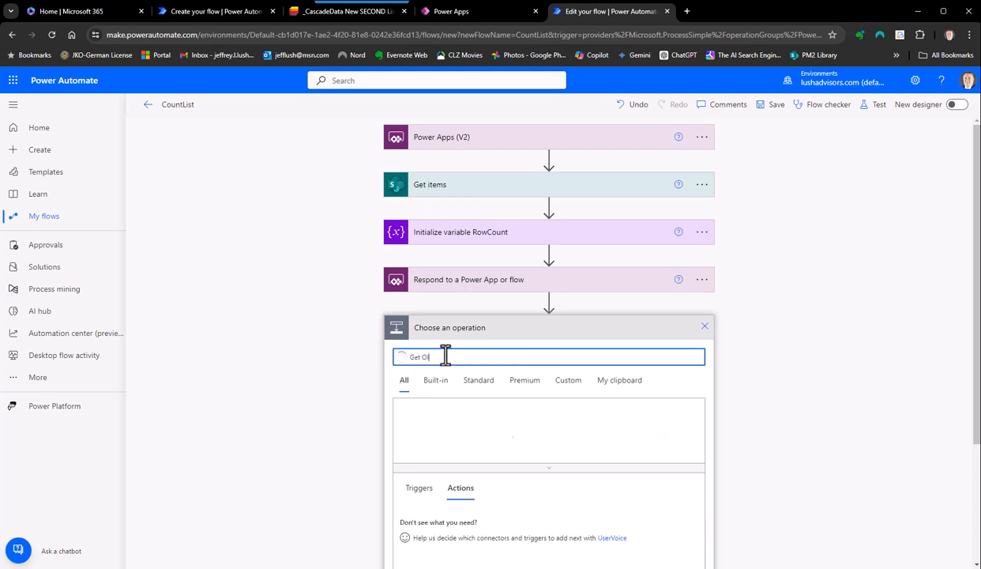
pyautogui.write('tems')
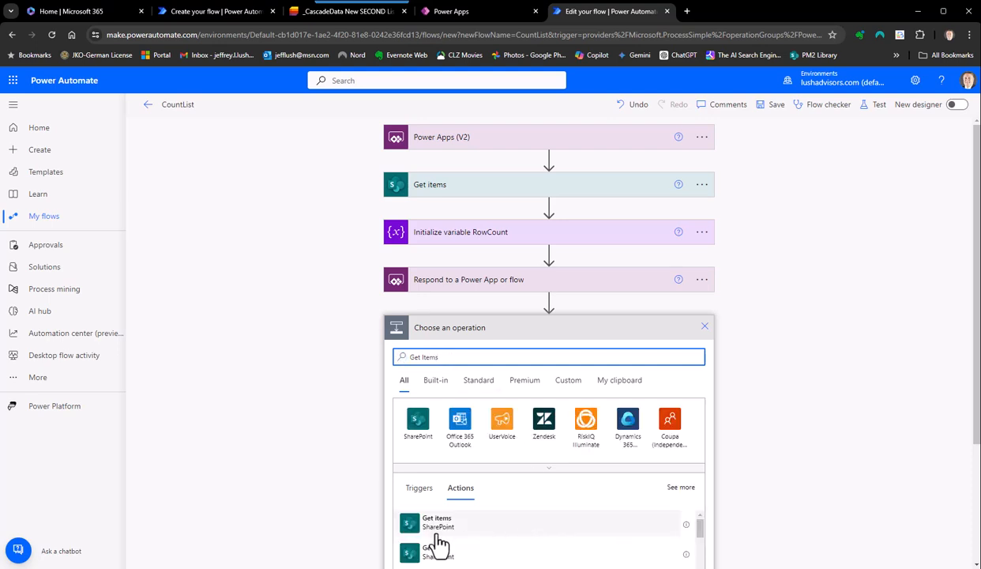
pyautogui.click(704, 326)
# Examine the Get items action's site, list name and Top Count settings, and compare them with the _CascadeData New SECOND List
pyautogui.click(497, 188)
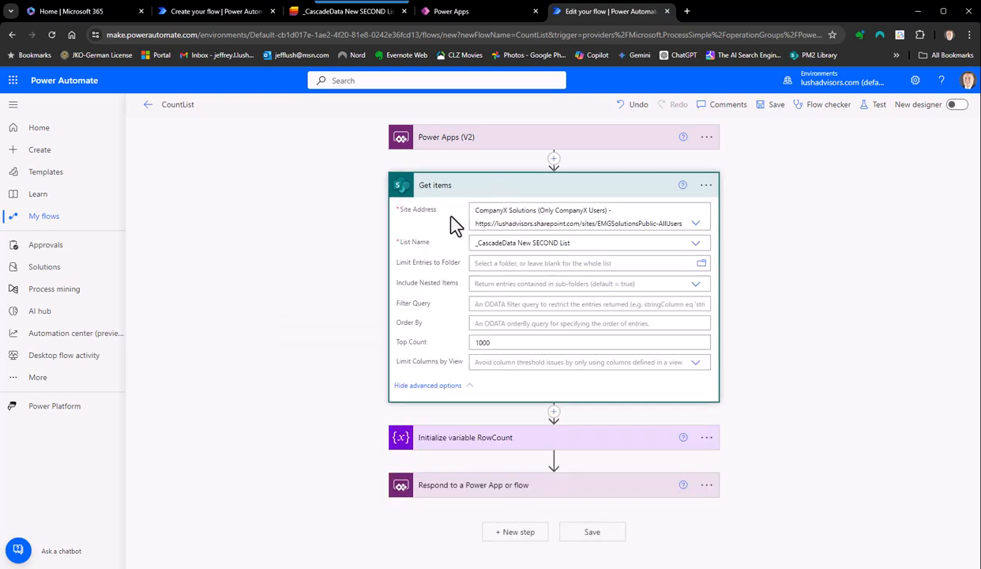
pyautogui.click(314, 12)
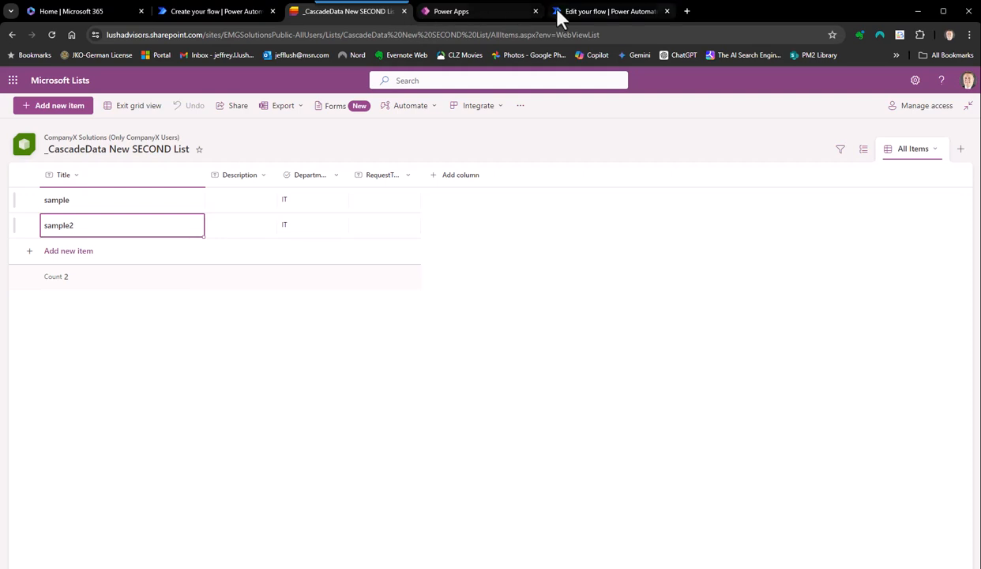
pyautogui.click(601, 11)
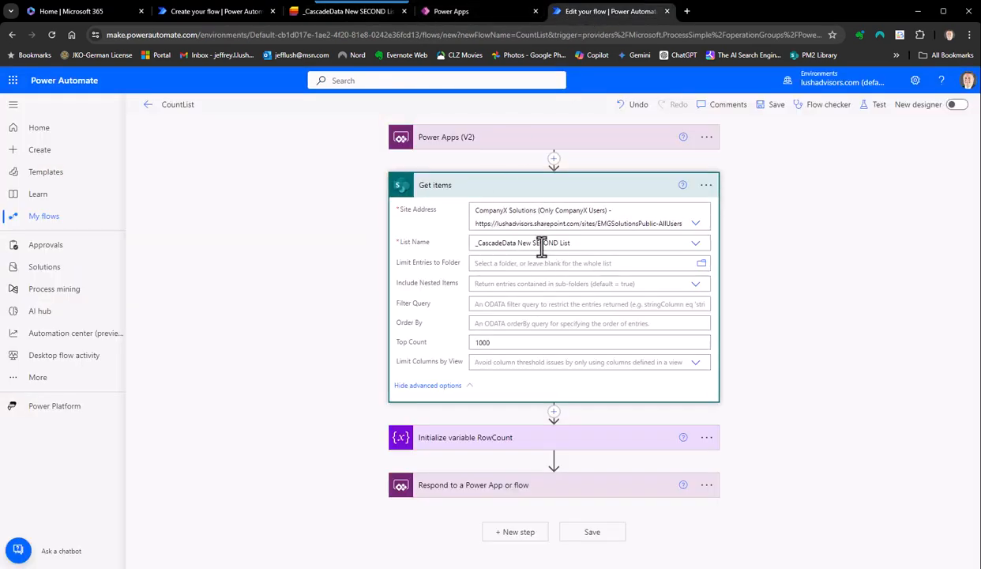
pyautogui.click(497, 342)
pyautogui.click(819, 207)
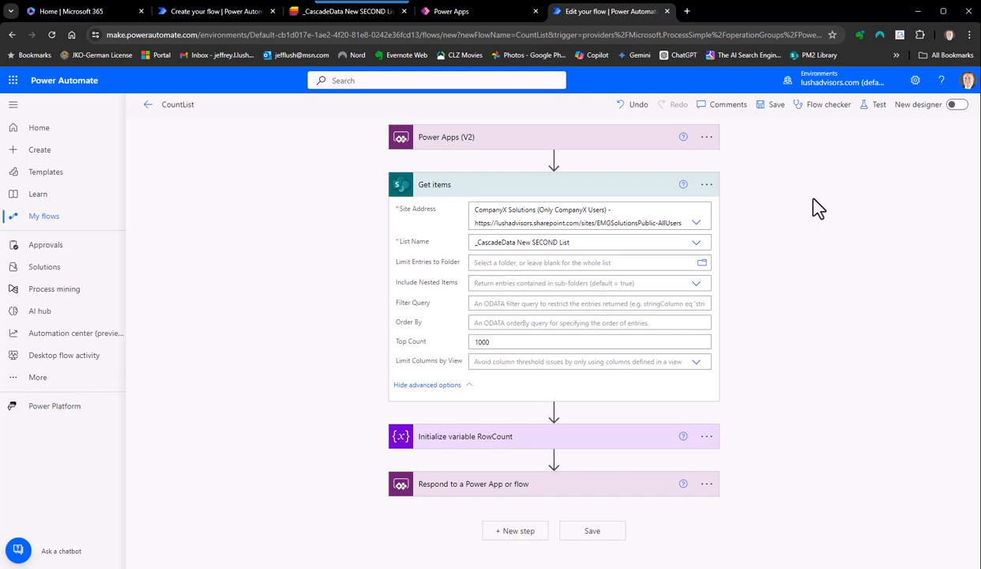
pyautogui.click(497, 342)
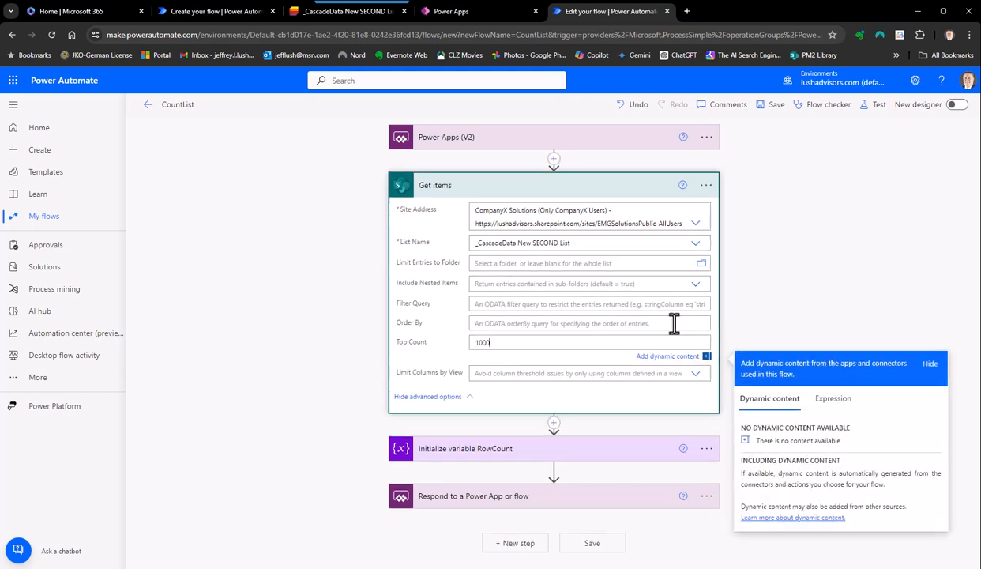
pyautogui.click(879, 148)
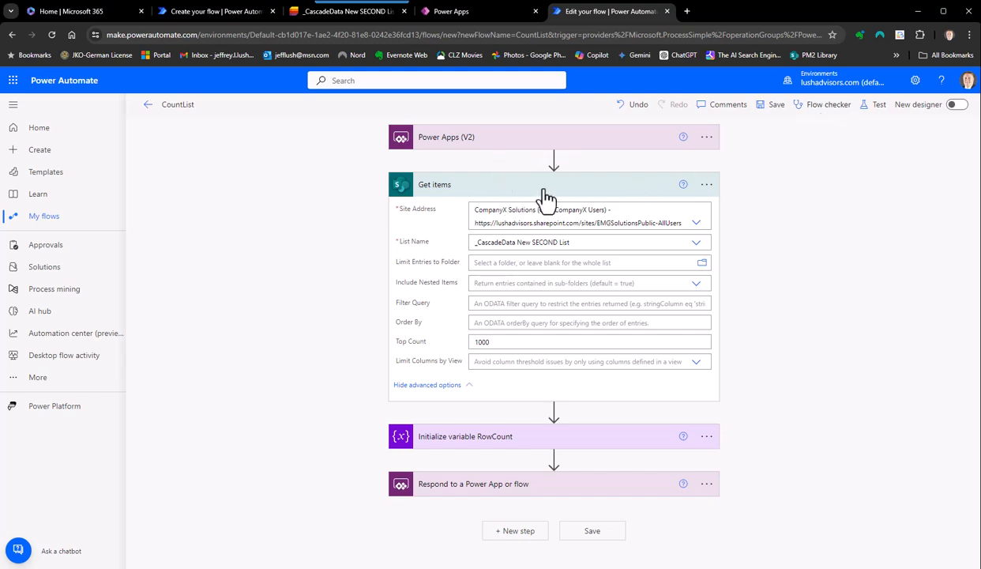
pyautogui.click(506, 187)
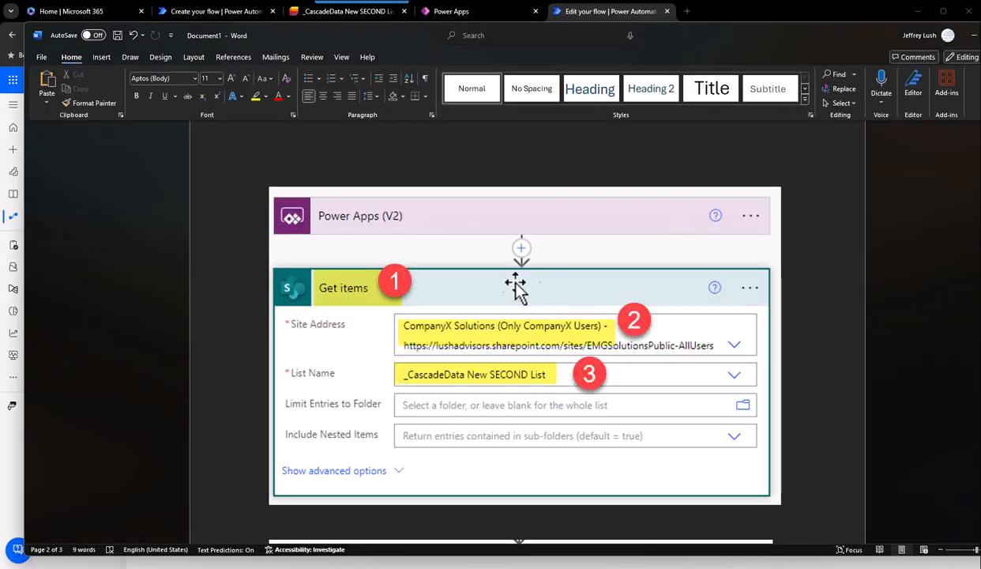
# Review the annotated Get items and Initialize variable settings in the Word reference document, and return to the CountList flow
pyautogui.scroll(-3, 602, 386)
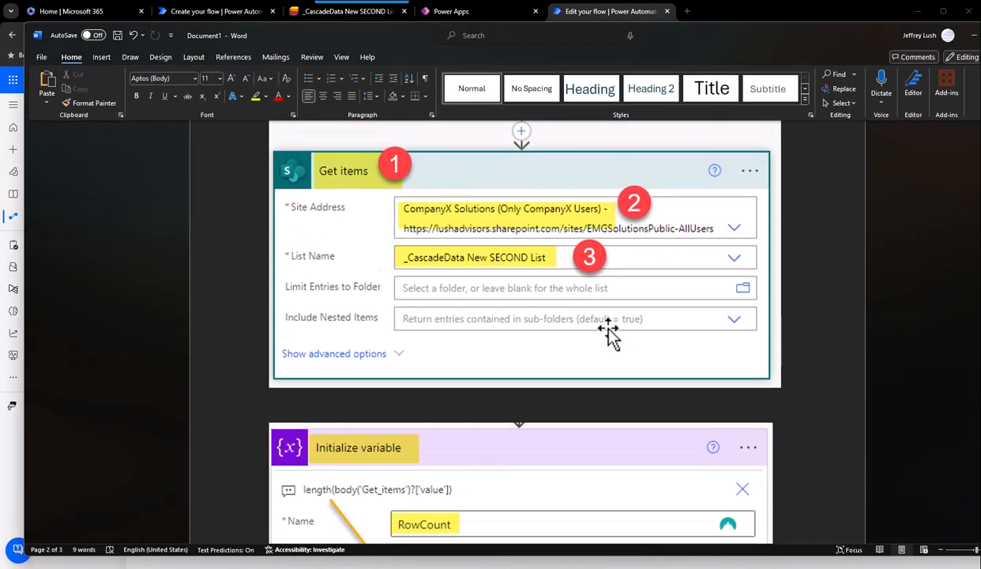
pyautogui.scroll(-5, 497, 340)
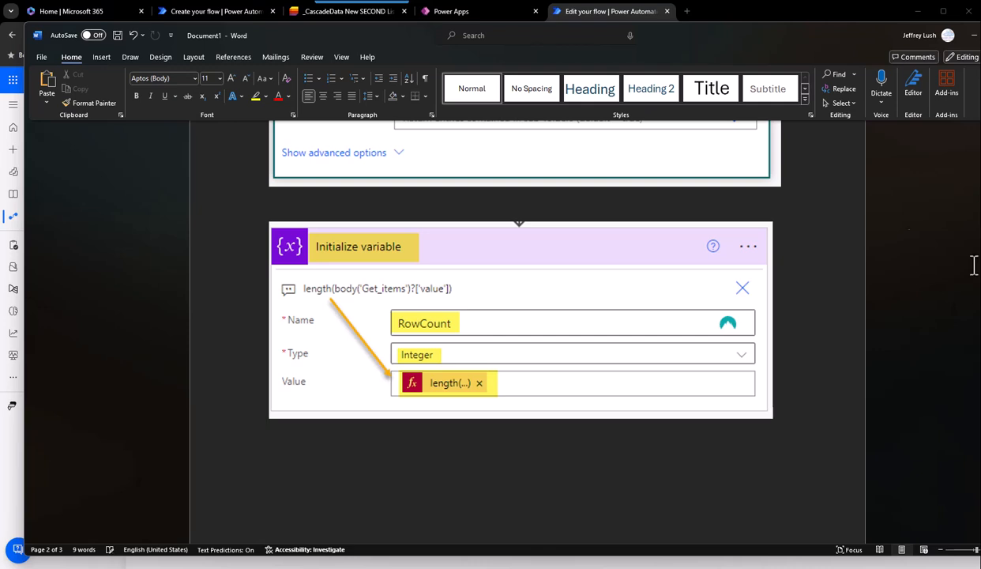
pyautogui.click(632, 12)
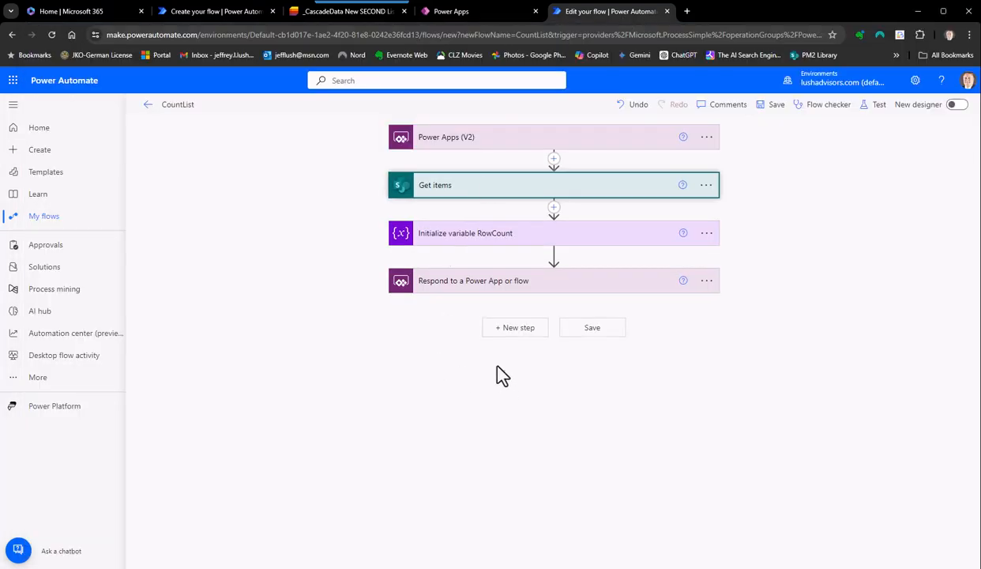
# Remove the existing length expression from the Value of the Initialize variable RowCount action
pyautogui.click(479, 240)
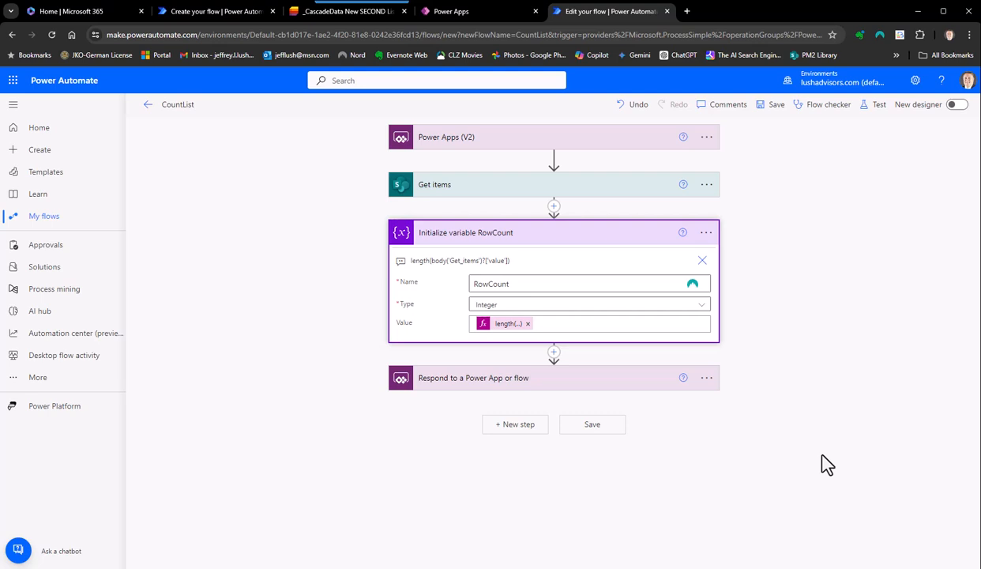
pyautogui.click(563, 325)
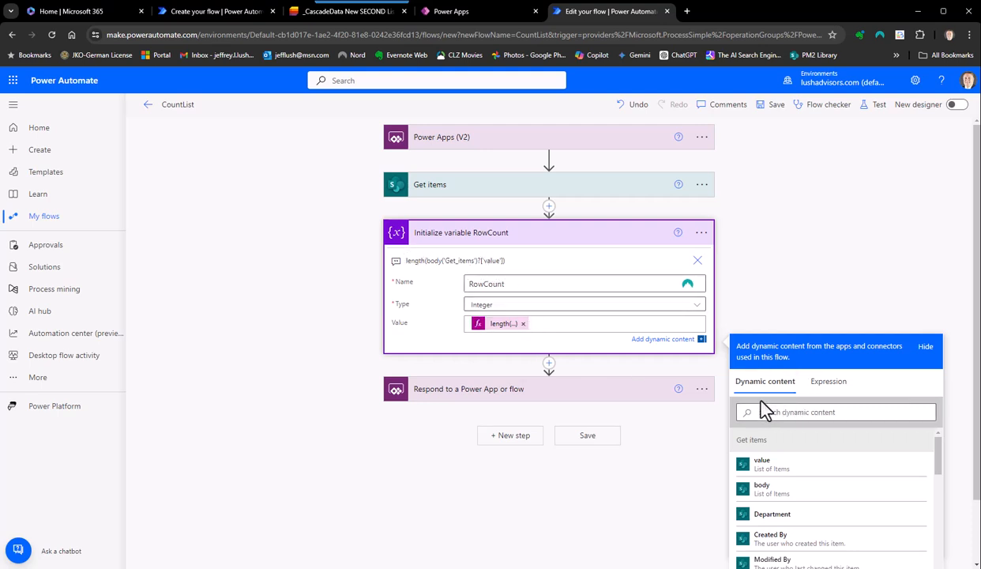
pyautogui.click(523, 324)
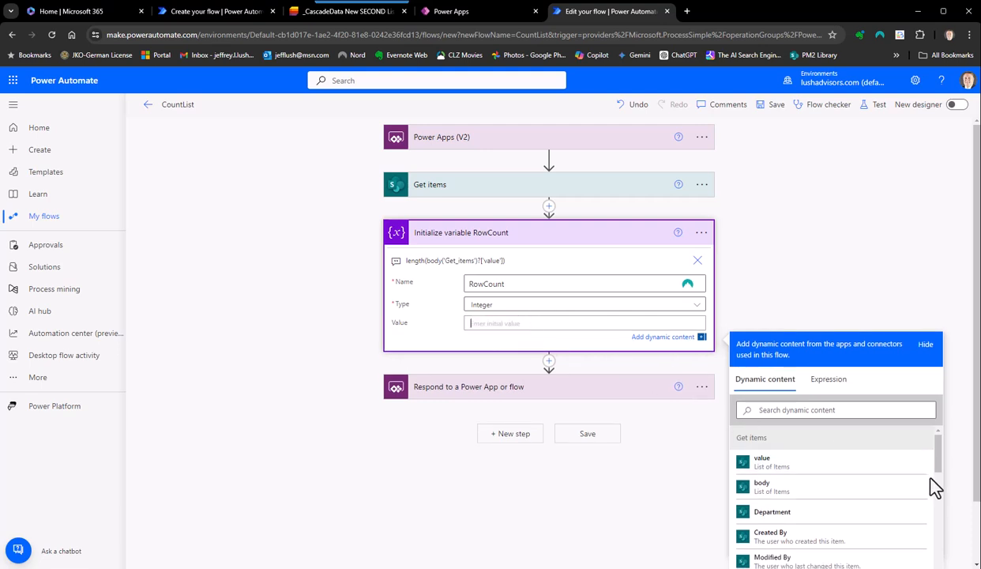
pyautogui.click(946, 103)
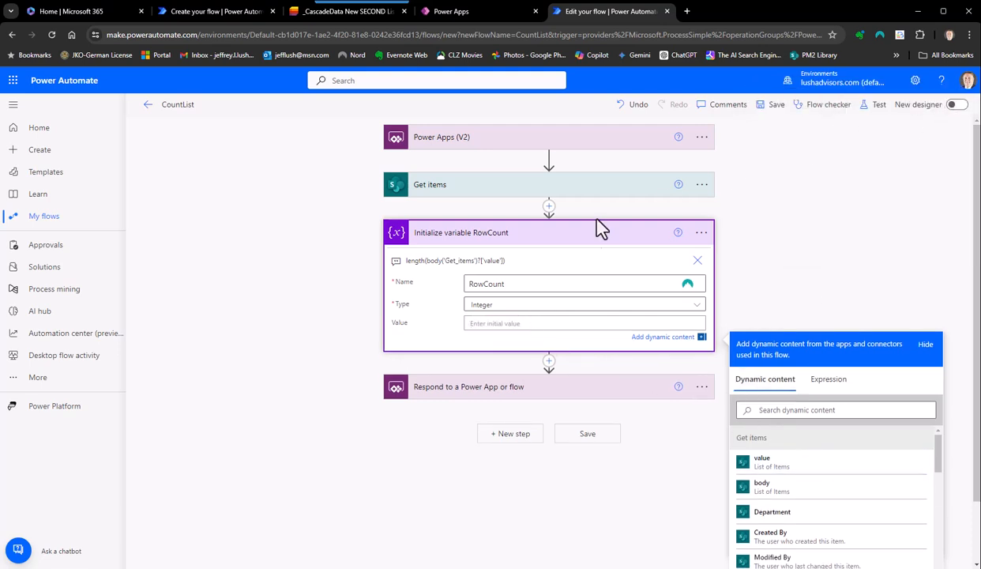
# Copy length(body('Get_items')?['value']) from the RowCount action's comment, insert it as the Value expression, and collapse the action
pyautogui.moveTo(501, 260); pyautogui.dragTo(414, 265)
pyautogui.hotkey('ctrl', 'c')
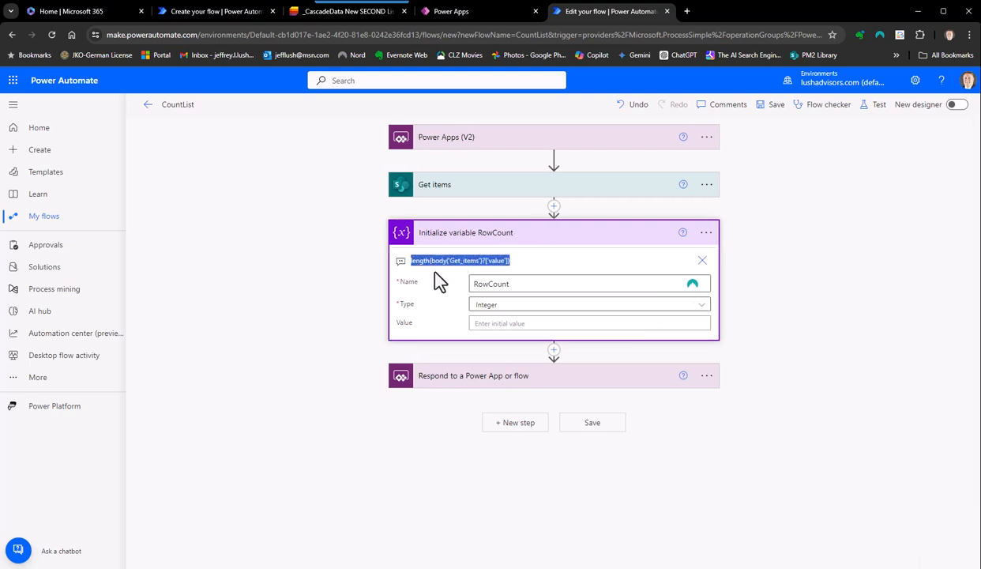
pyautogui.click(480, 323)
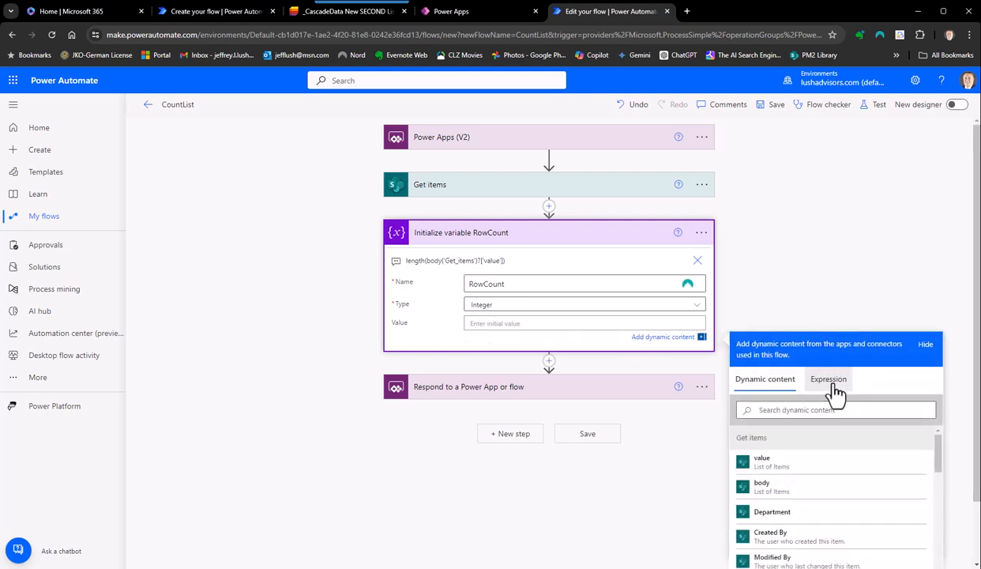
pyautogui.click(822, 383)
pyautogui.hotkey('ctrl', 'v')
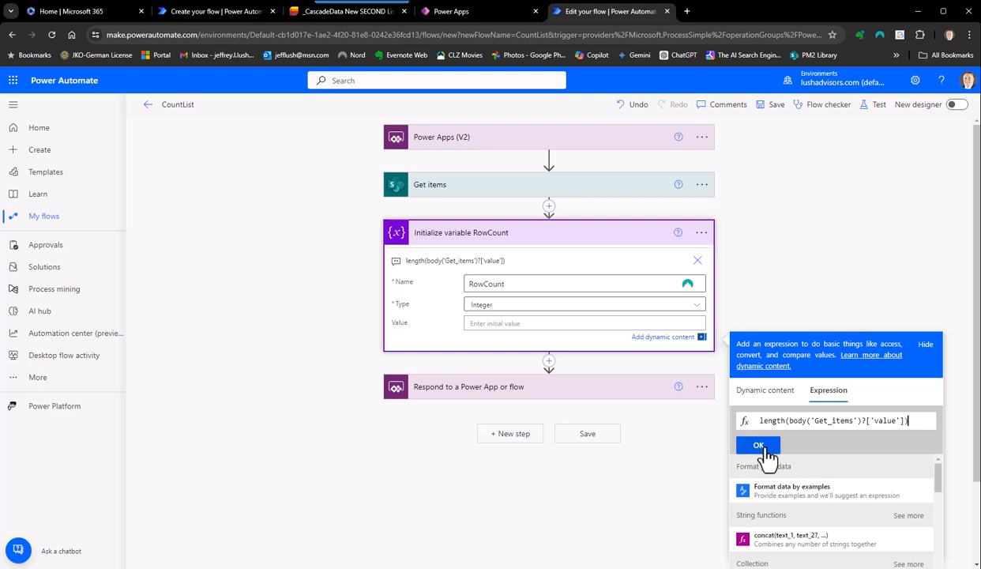
pyautogui.click(760, 446)
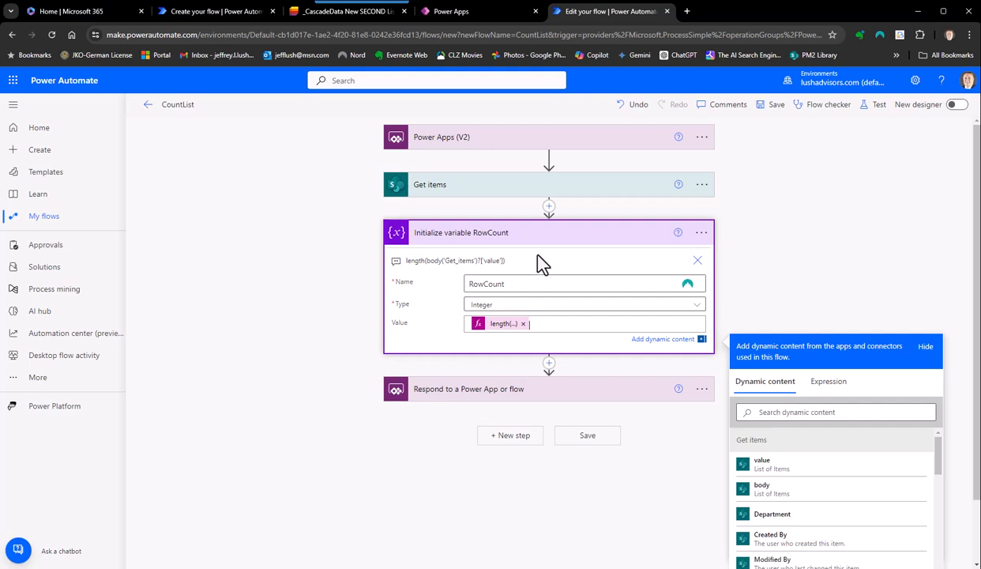
pyautogui.click(525, 234)
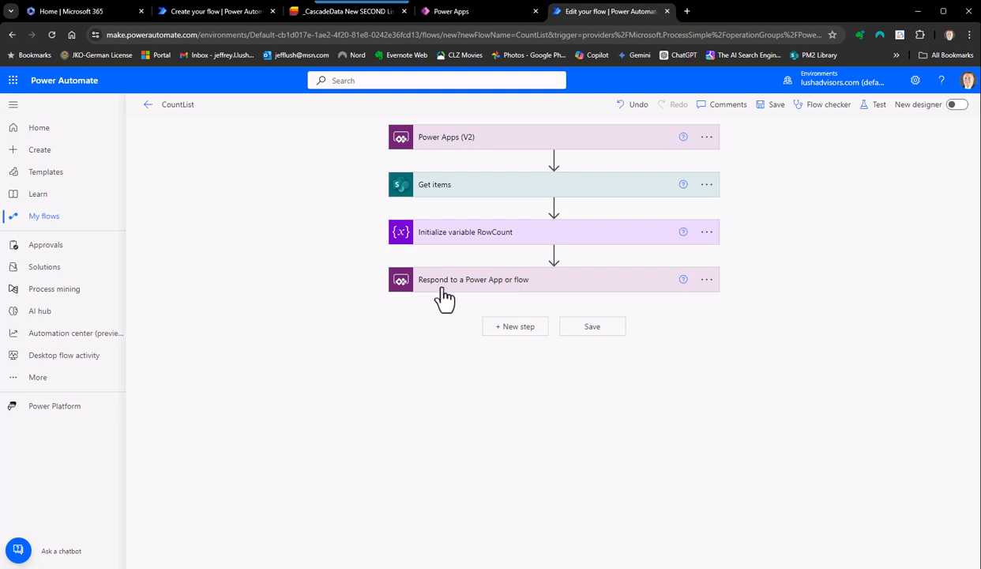
# Check the output defined in the Respond to a Power App or flow action, and save the flow
pyautogui.click(511, 286)
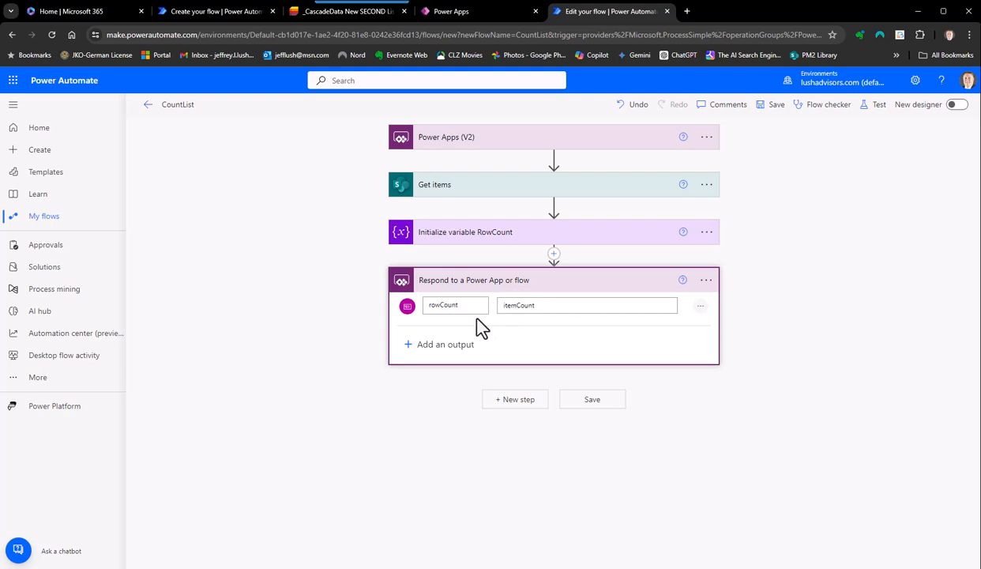
pyautogui.click(548, 286)
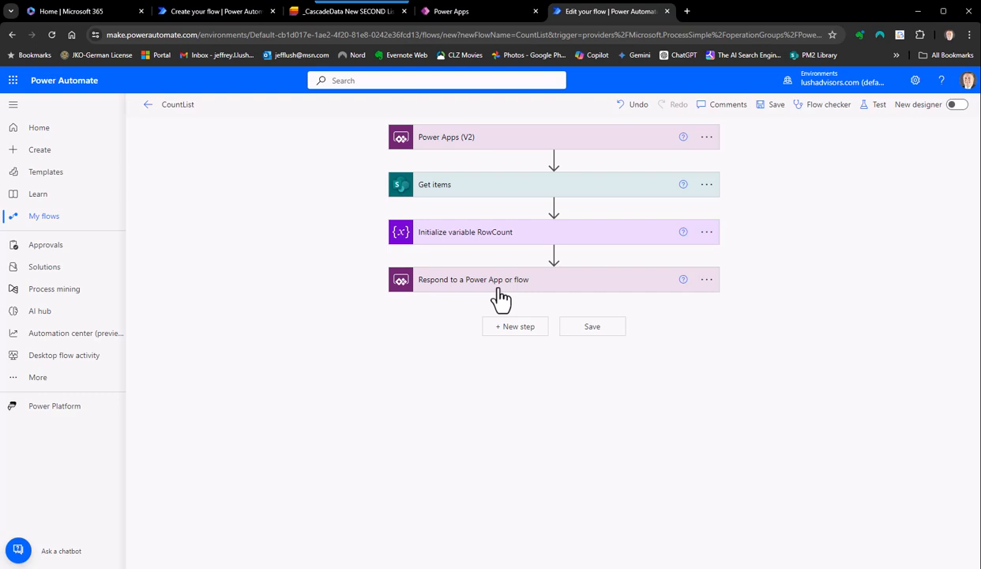
pyautogui.click(774, 106)
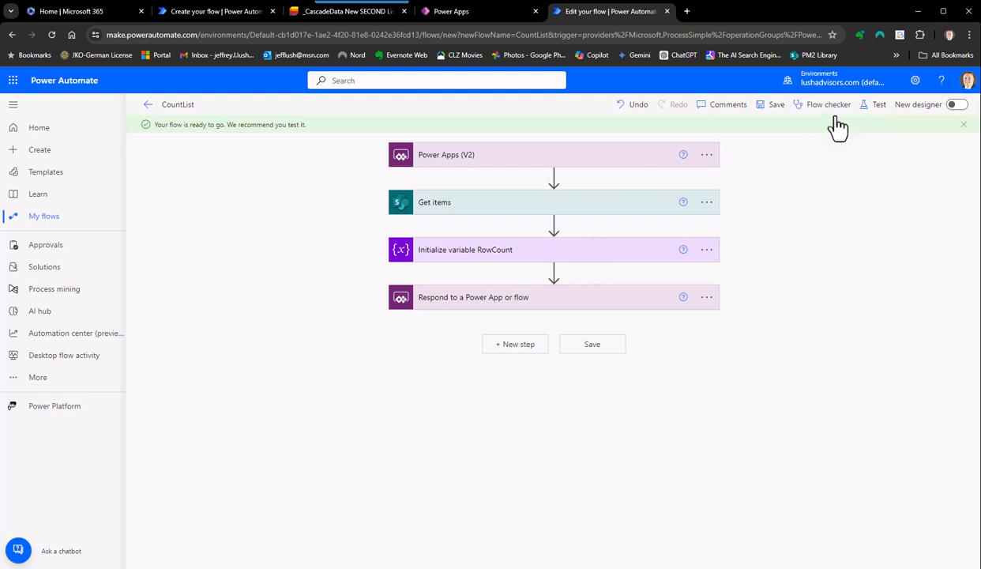
# Test the CountList flow manually by running it, and go to the run's details
pyautogui.click(877, 111)
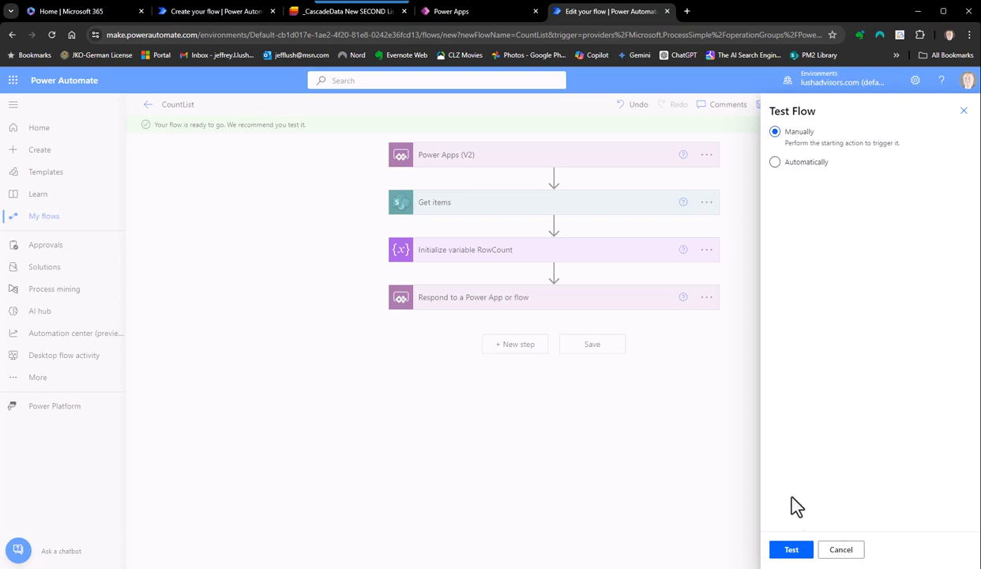
pyautogui.click(791, 549)
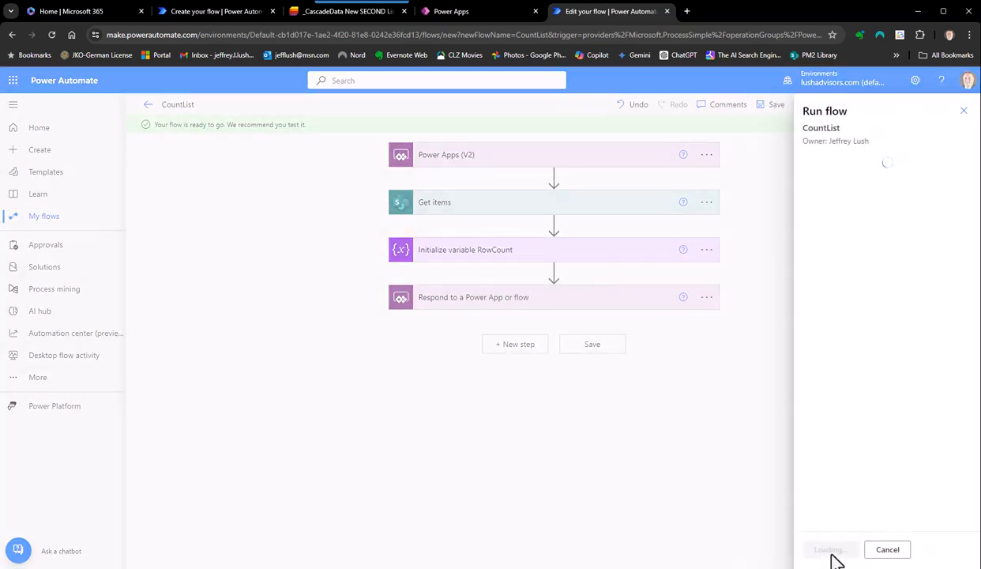
pyautogui.click(830, 551)
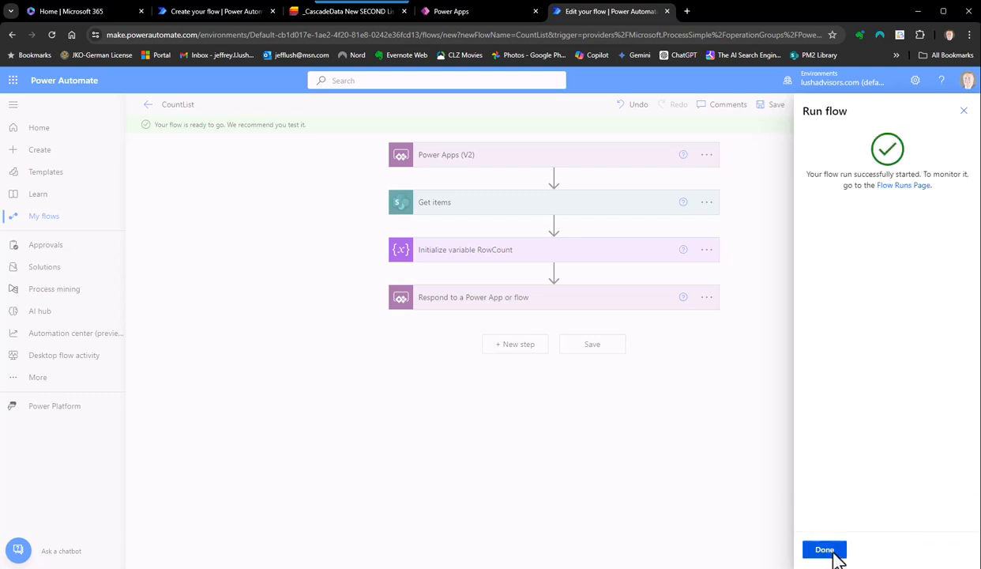
pyautogui.click(829, 551)
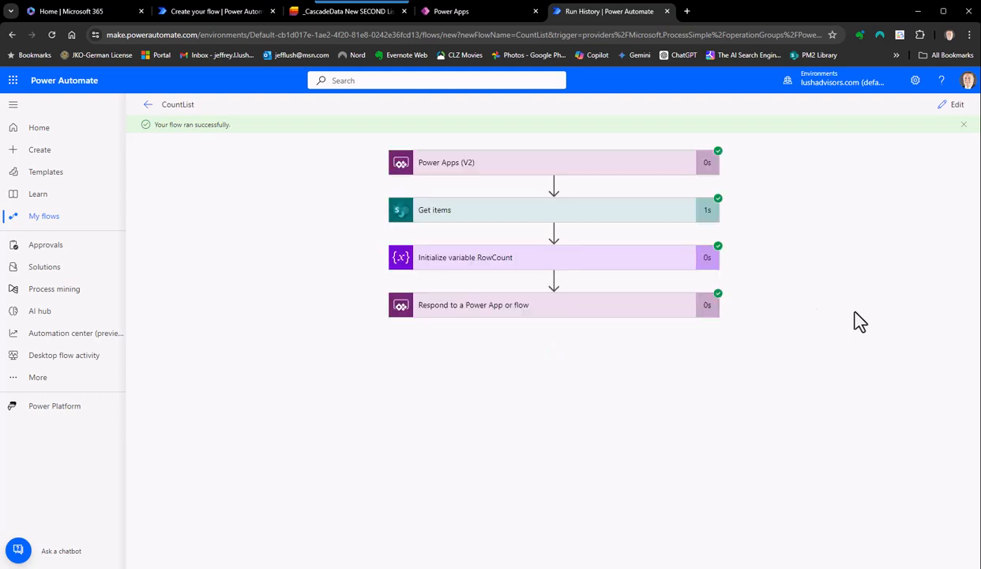
# Examine the test run's RowCount value and the Get items action's inputs, downloadable outputs and raw inputs
pyautogui.click(488, 264)
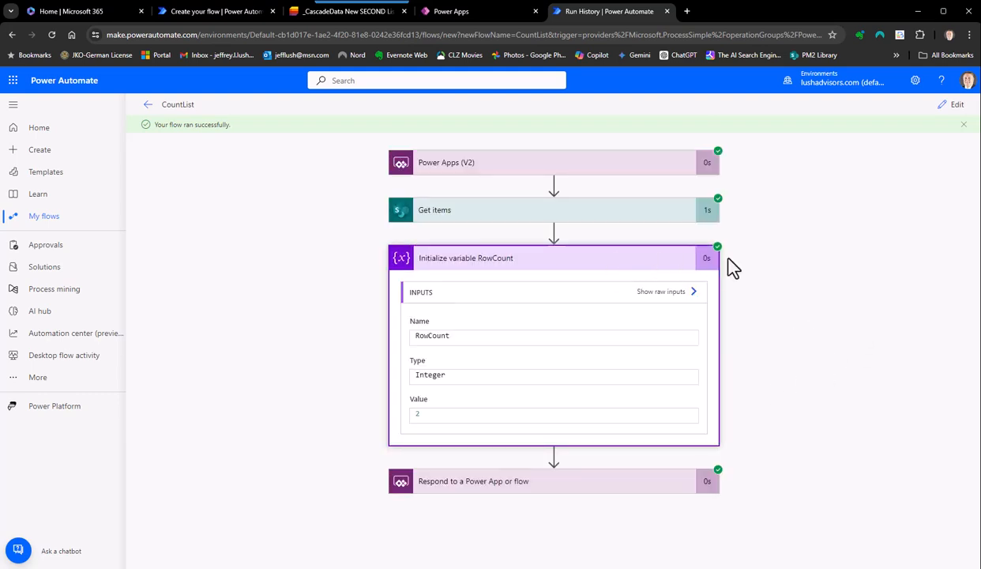
pyautogui.doubleClick(419, 414)
pyautogui.click(472, 221)
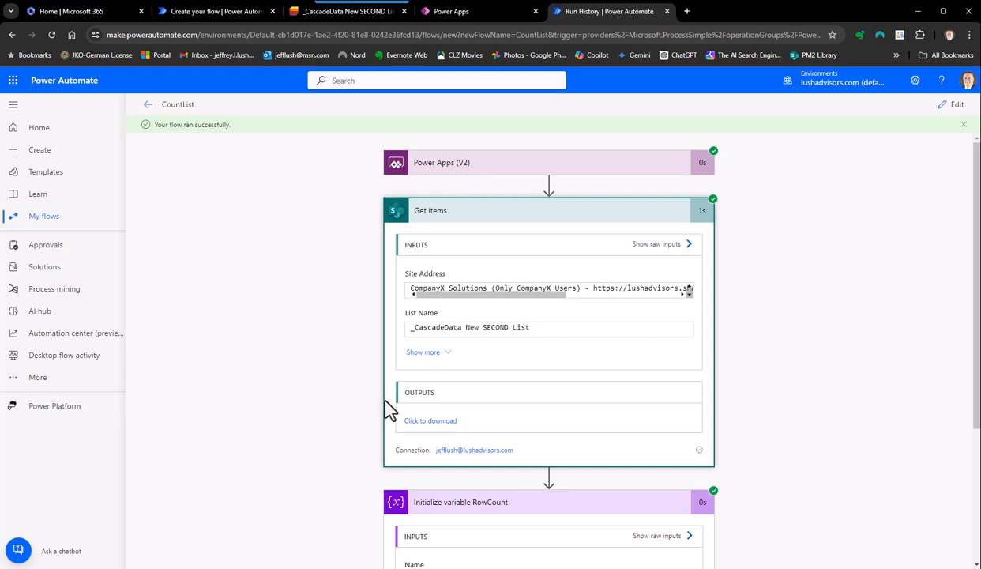
pyautogui.click(433, 422)
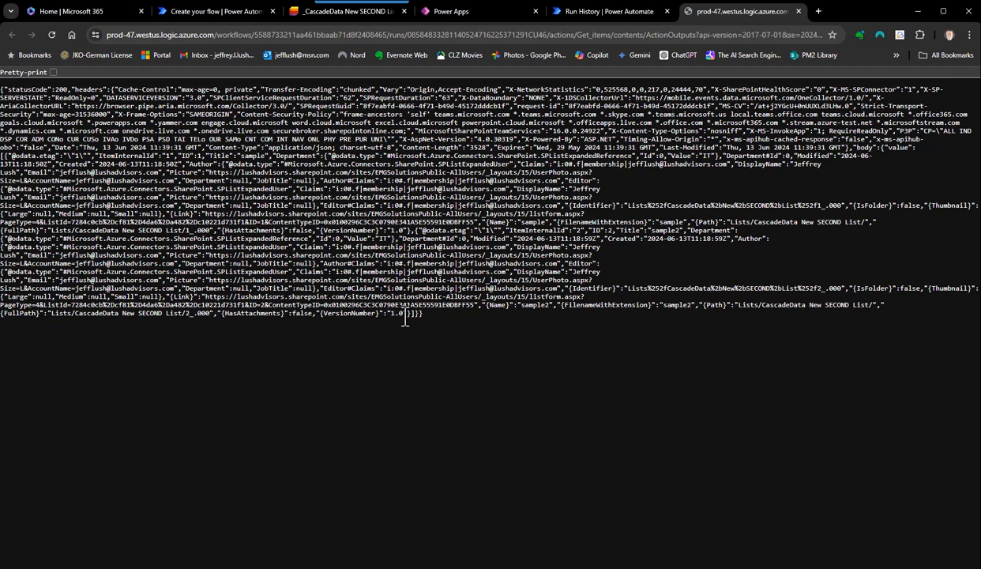
pyautogui.click(798, 11)
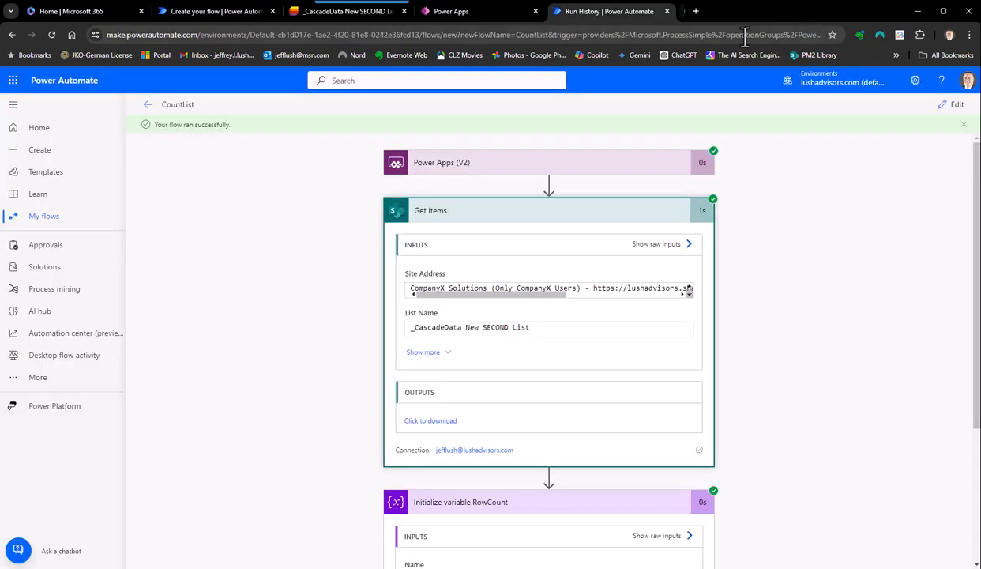
pyautogui.click(689, 245)
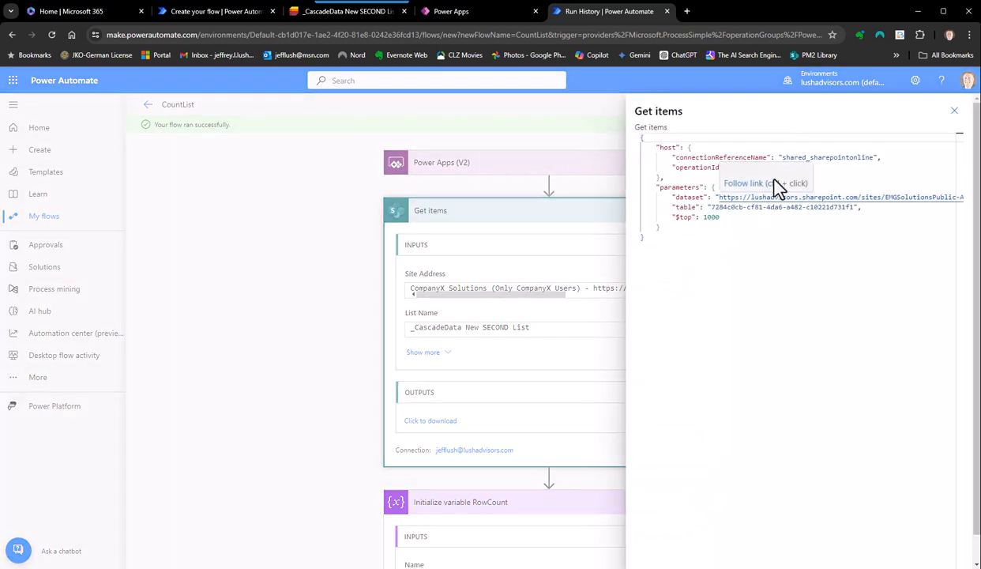
pyautogui.click(954, 111)
pyautogui.click(628, 221)
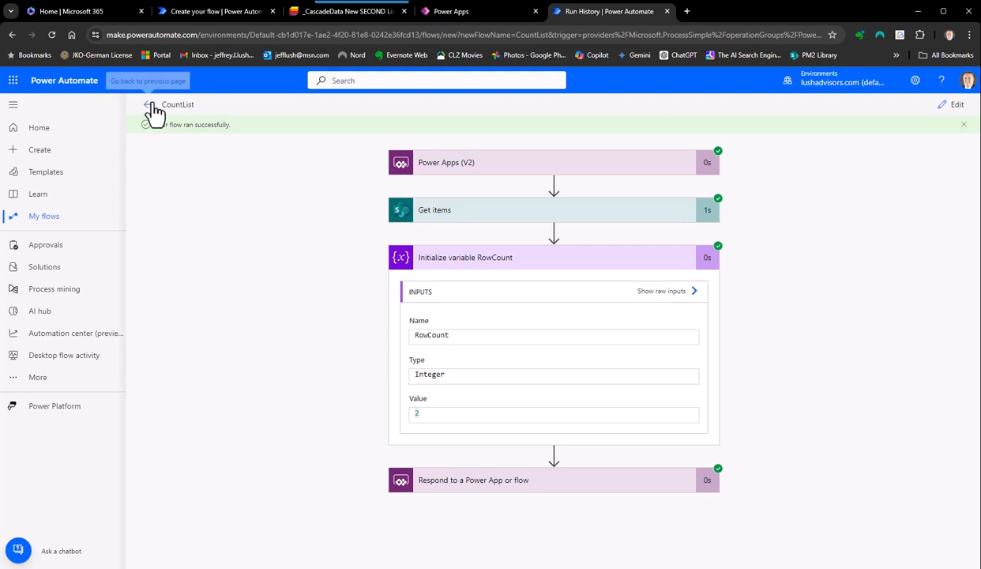
# Leave the run details and add an item titled sample3 to the _CascadeData New SECOND List in Microsoft Lists
pyautogui.click(964, 124)
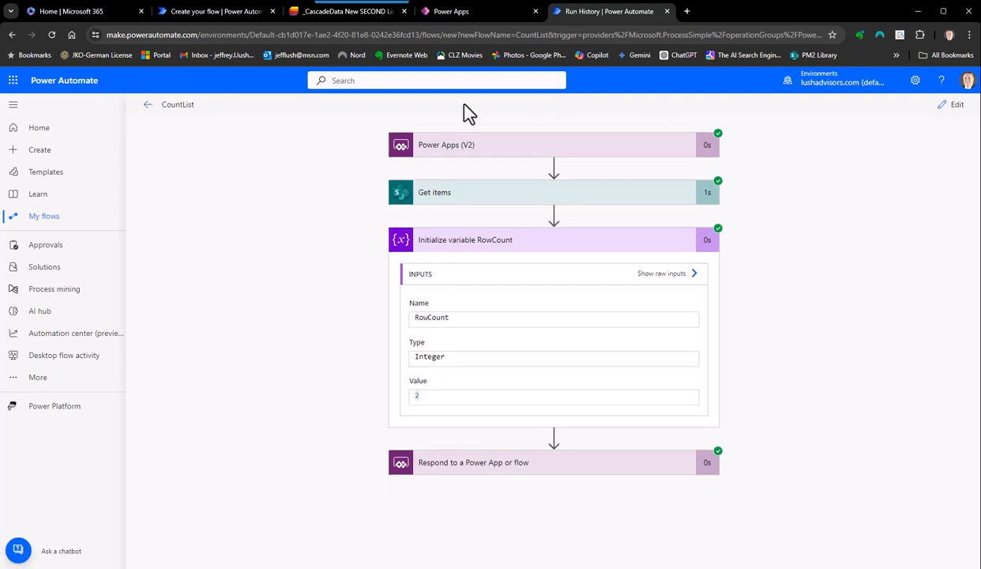
pyautogui.click(182, 105)
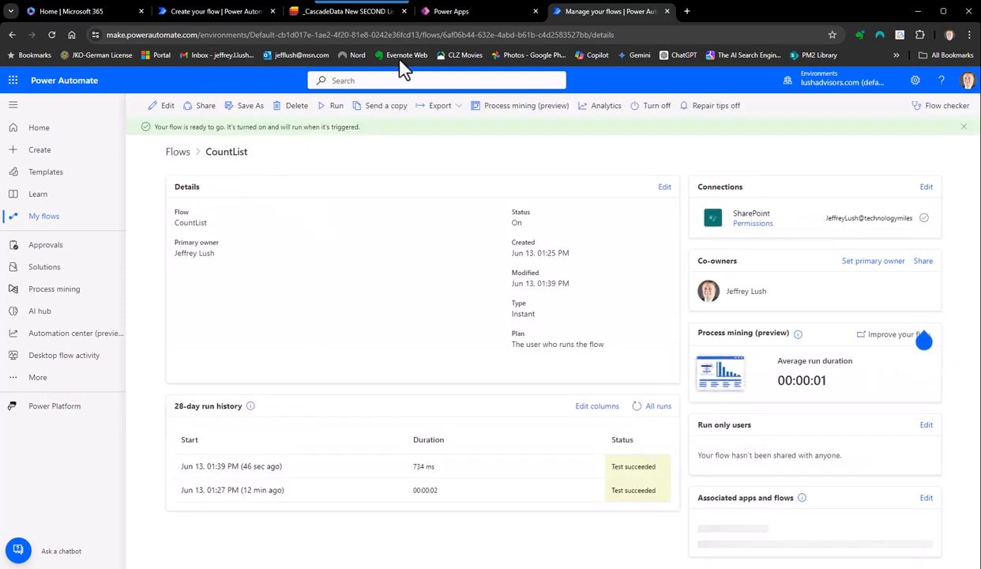
pyautogui.click(329, 11)
pyautogui.click(67, 251)
pyautogui.write('sample')
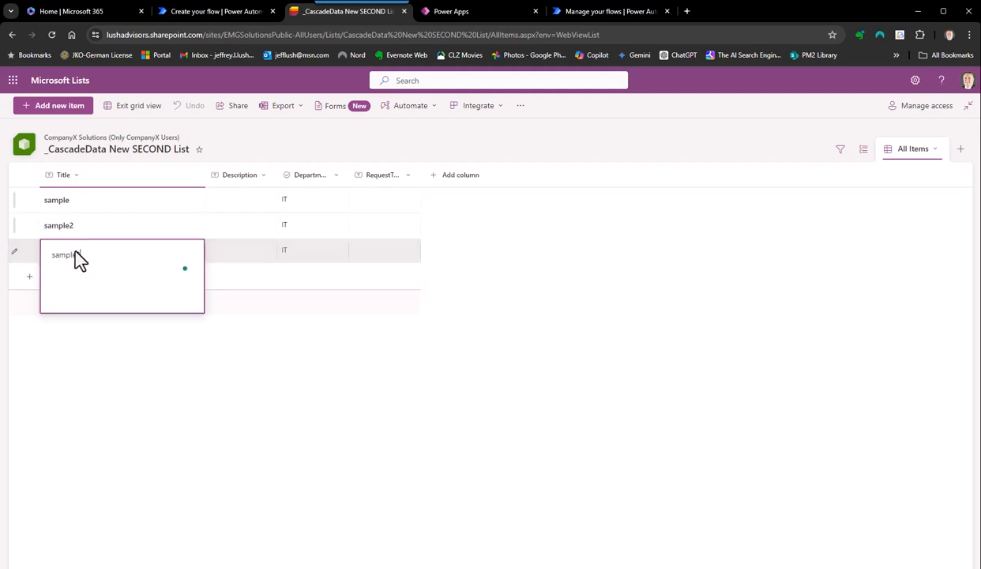
pyautogui.write('3')
pyautogui.press('Tab')
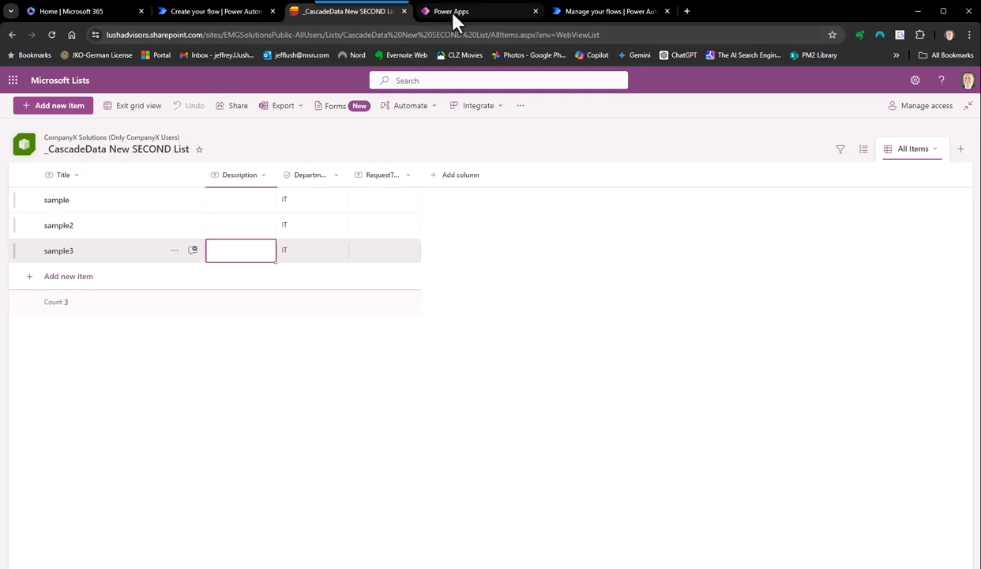
# Switch back to Power Automate and run the CountList flow from its details page
pyautogui.click(589, 11)
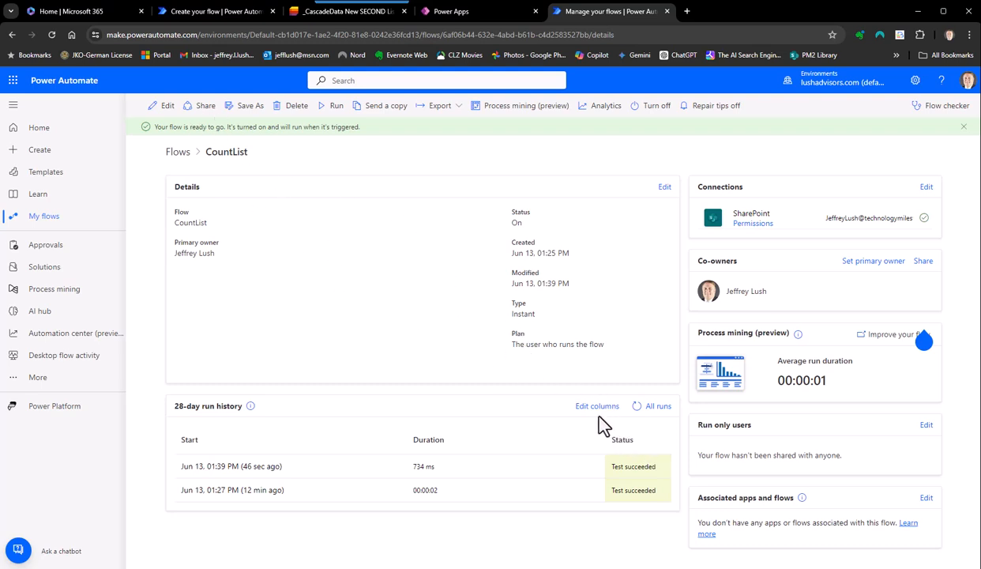
pyautogui.click(332, 111)
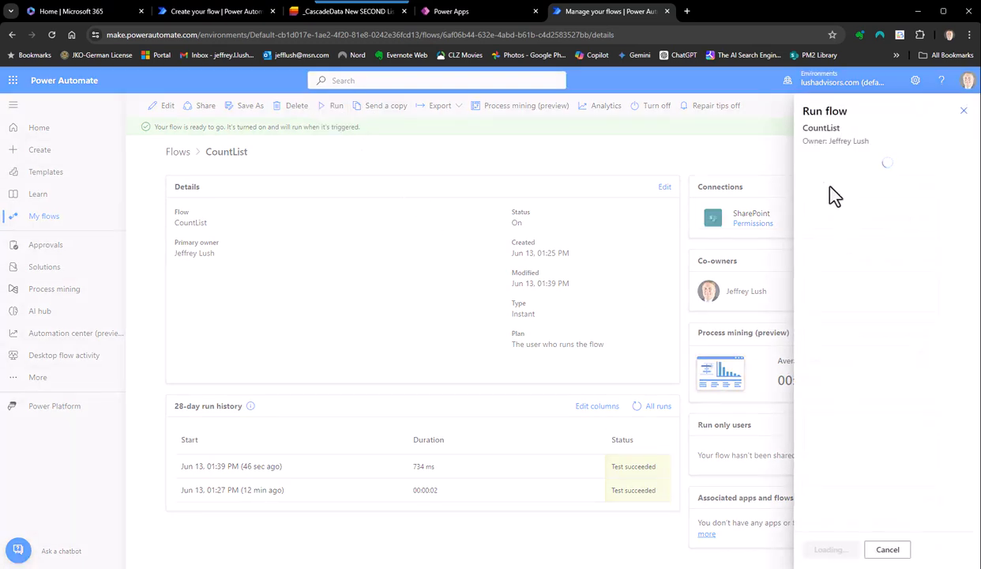
pyautogui.click(829, 551)
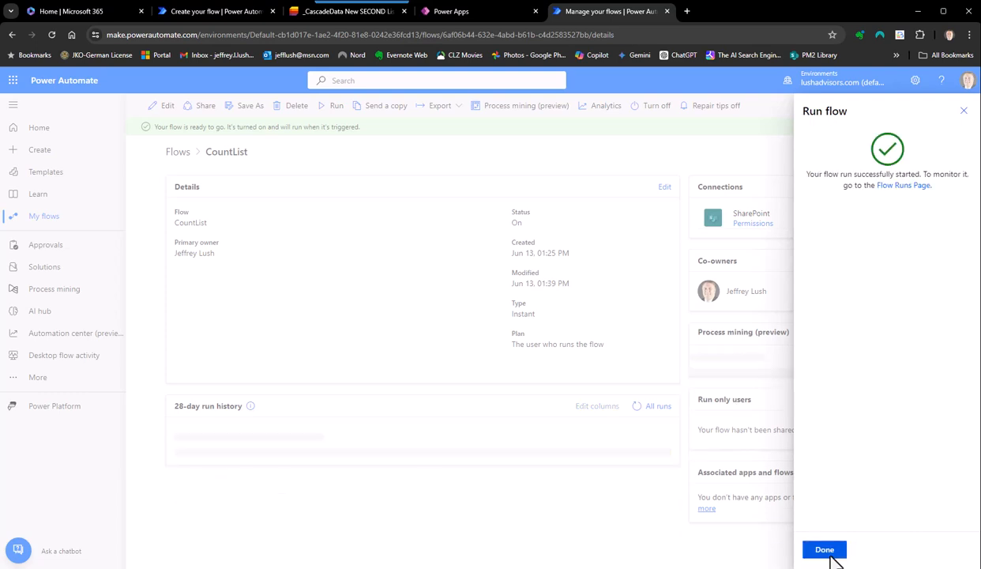
pyautogui.click(825, 551)
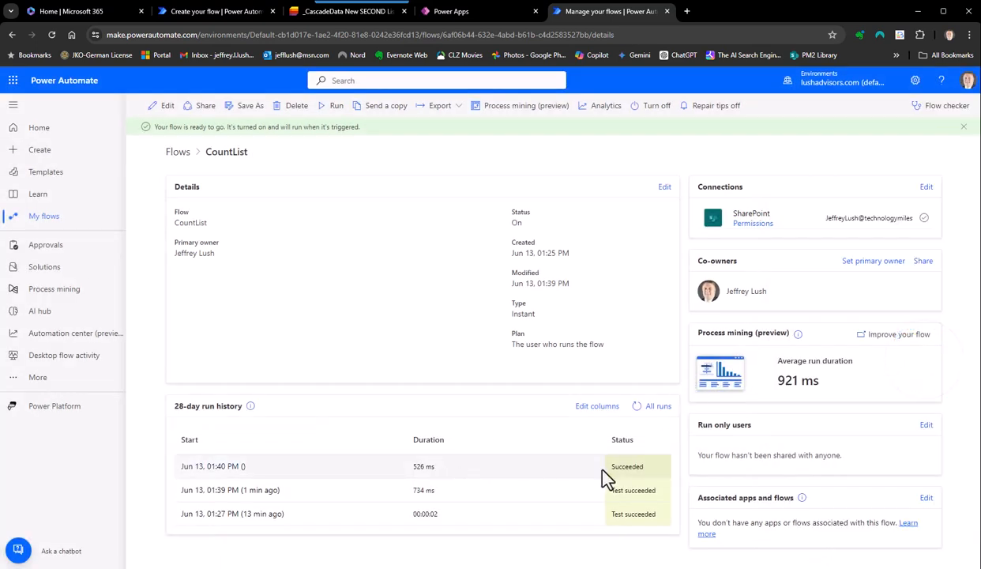
# Open the most recent CountList run from the flow's full run history
pyautogui.click(225, 473)
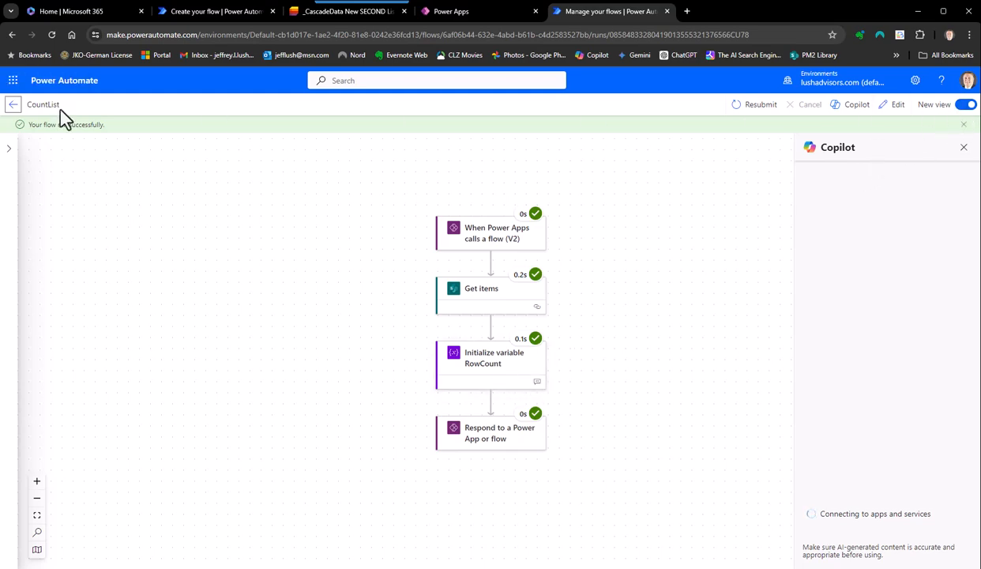
pyautogui.click(11, 104)
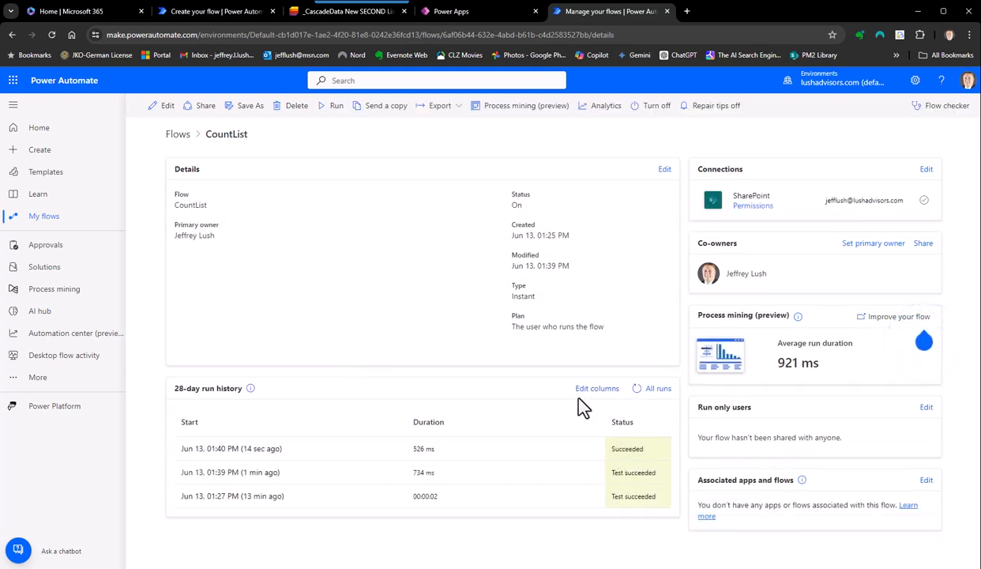
pyautogui.click(658, 390)
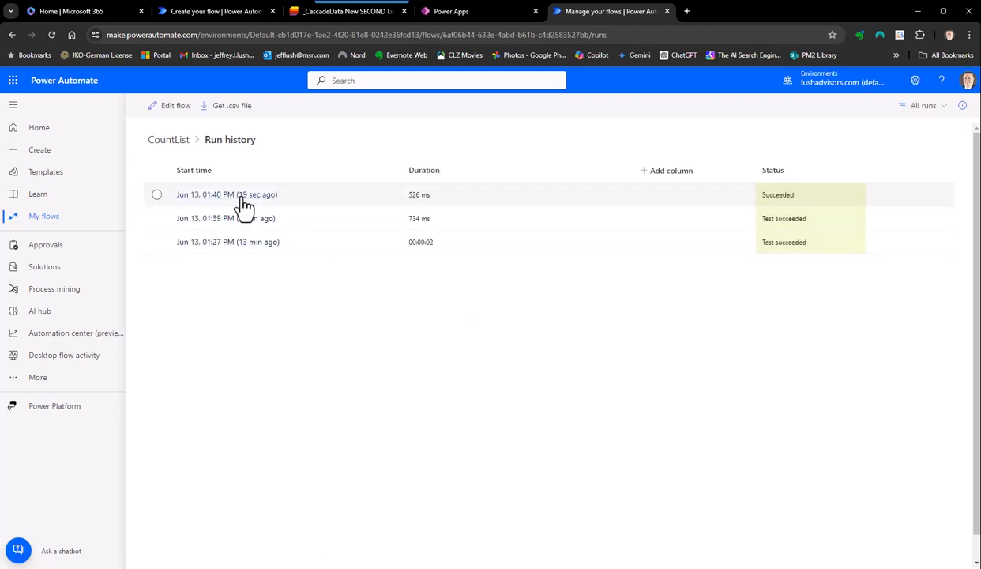
pyautogui.click(237, 198)
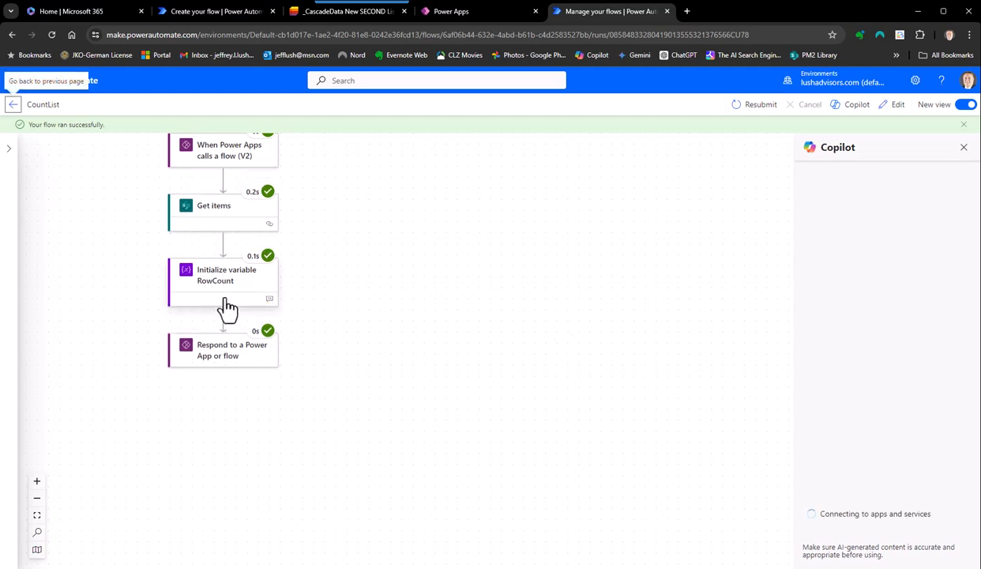
# Close Copilot, check the value in the Initialize variable RowCount action's inputs, and return to the flow's details page
pyautogui.click(963, 147)
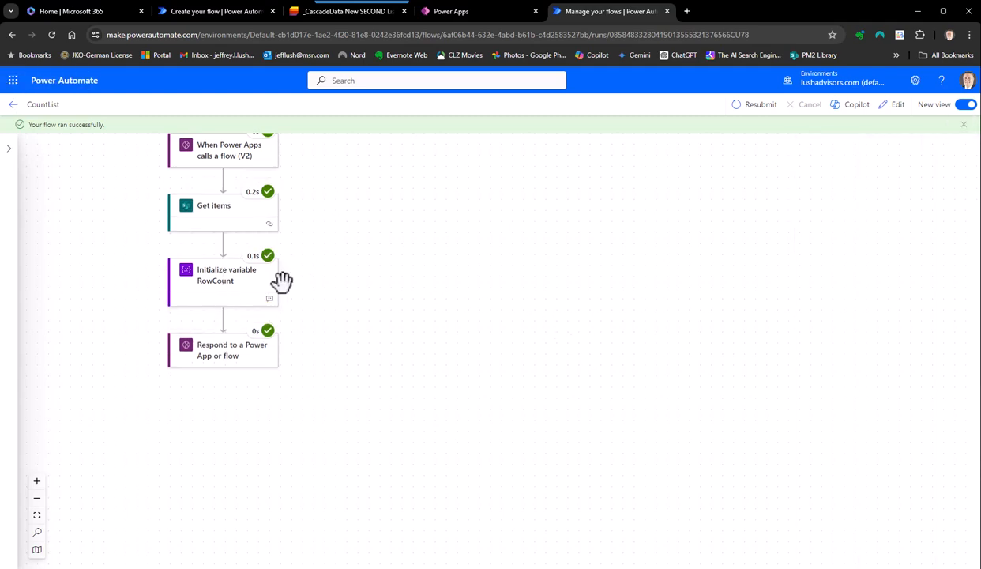
pyautogui.click(252, 281)
pyautogui.scroll(-3, 147, 328)
pyautogui.scroll(2, 162, 361)
pyautogui.scroll(2, 162, 361)
pyautogui.doubleClick(112, 390)
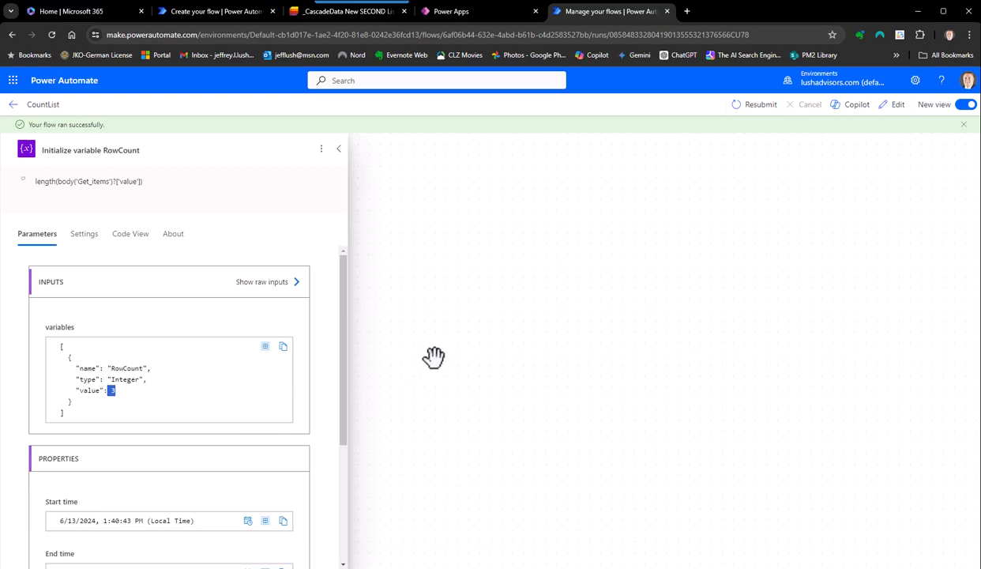
pyautogui.click(14, 106)
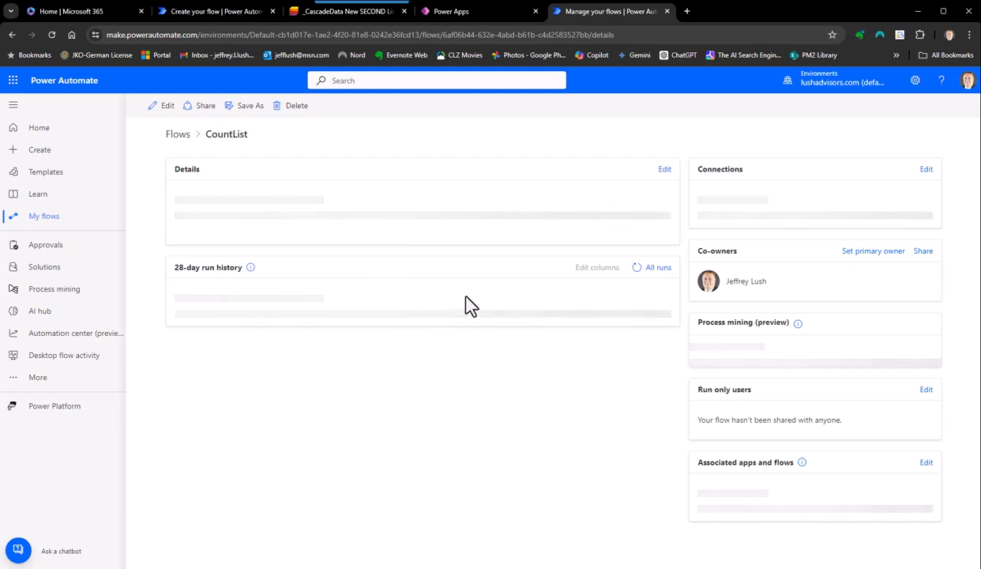
# Switch to the PriorityManager app in Power Apps and collapse the expanded CountRows formula
pyautogui.click(459, 14)
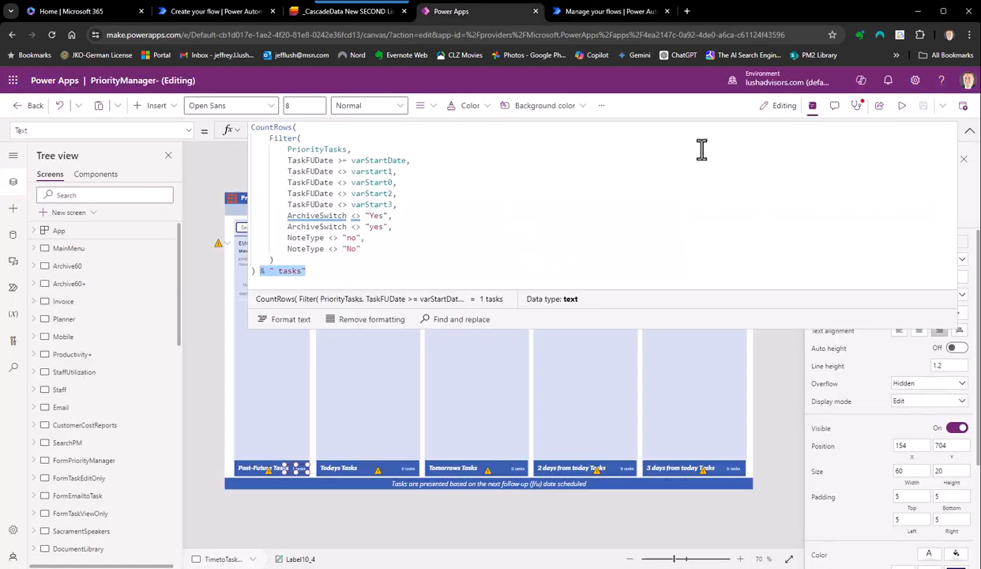
pyautogui.click(970, 135)
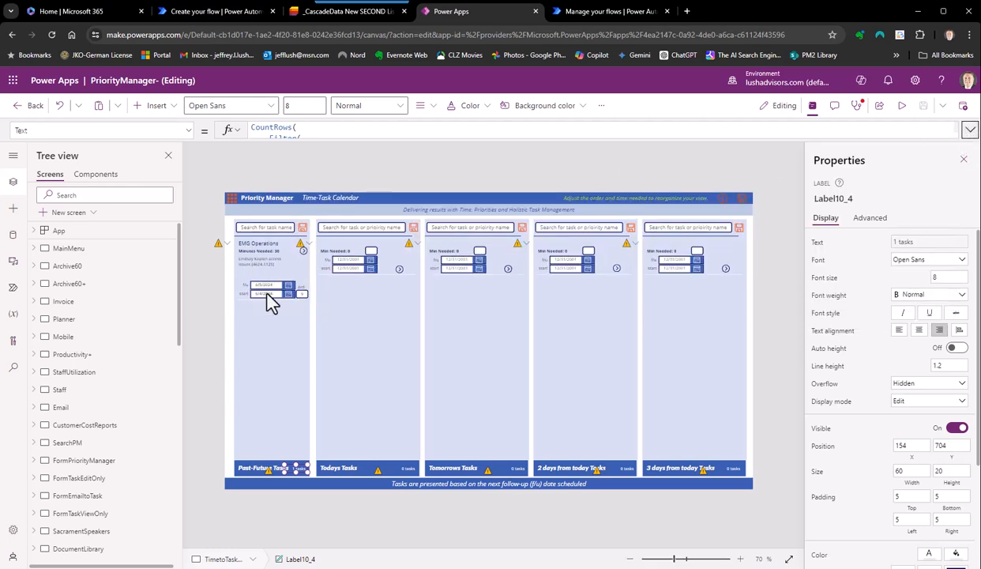